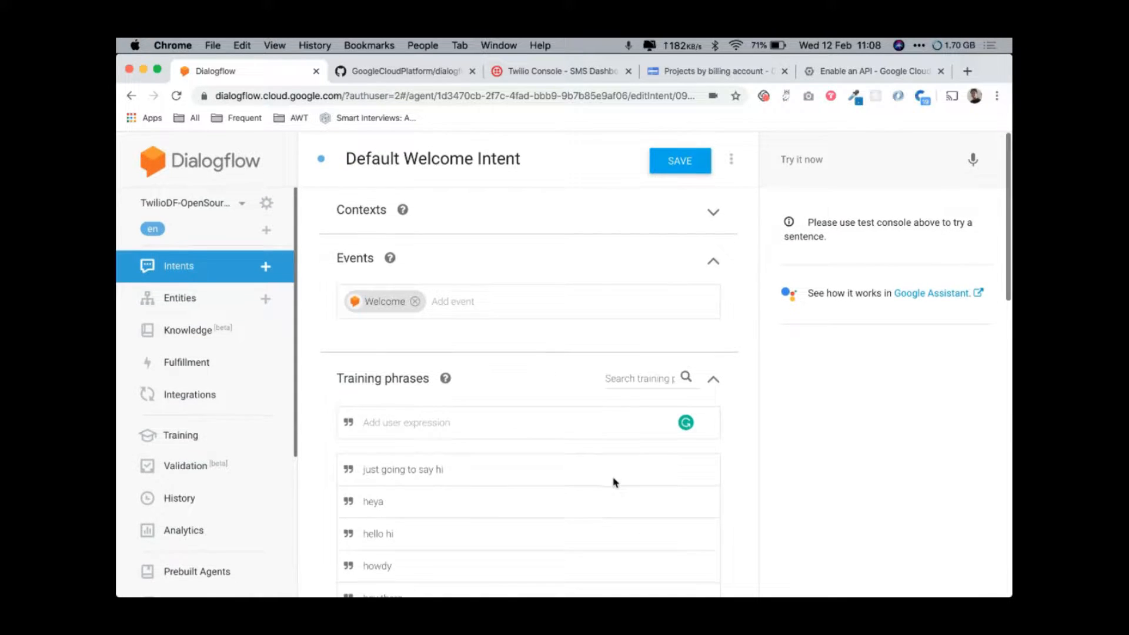
Test the Default Welcome Intent by sending "hi" to the agent in the test console.
scroll(613, 478, down, 4)
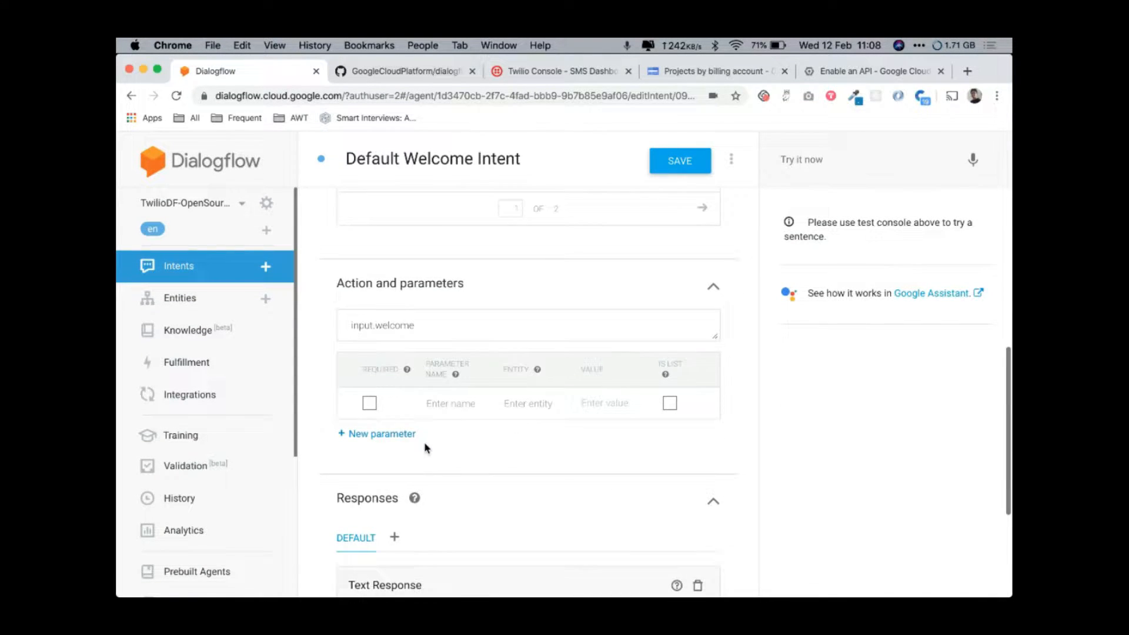
click(829, 162)
text(hi)
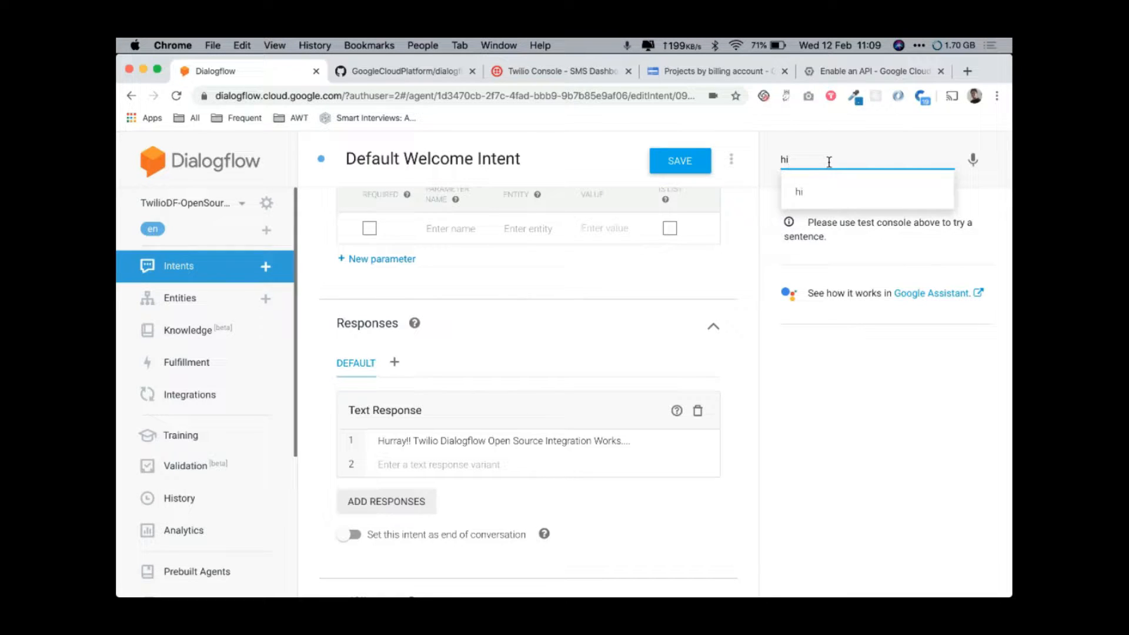
key(Return)
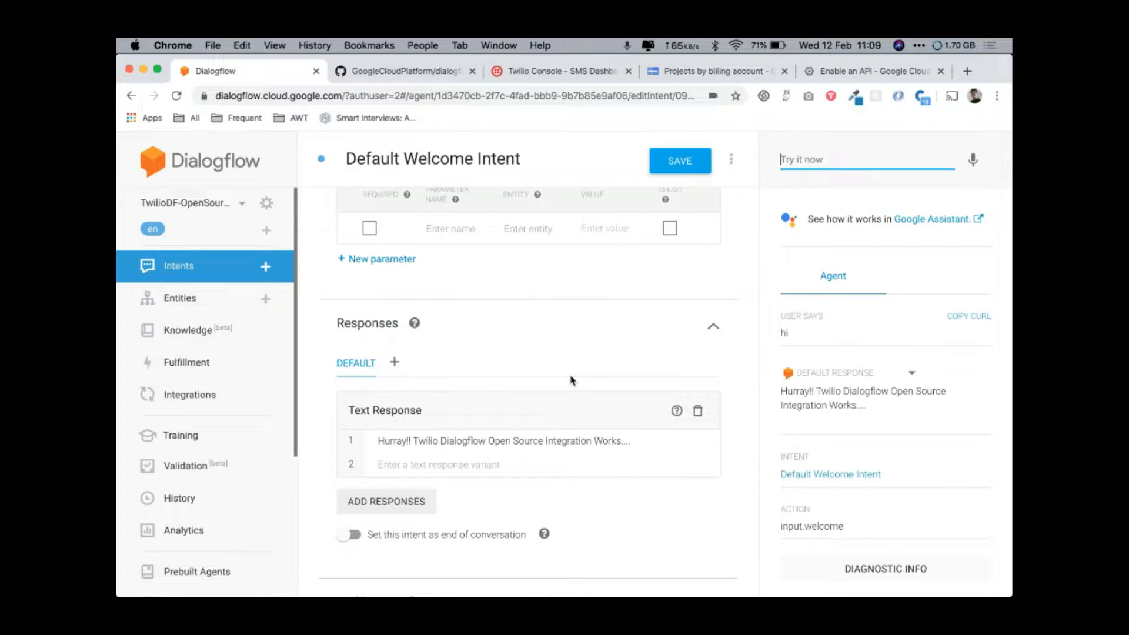
key(ctrl+Left)
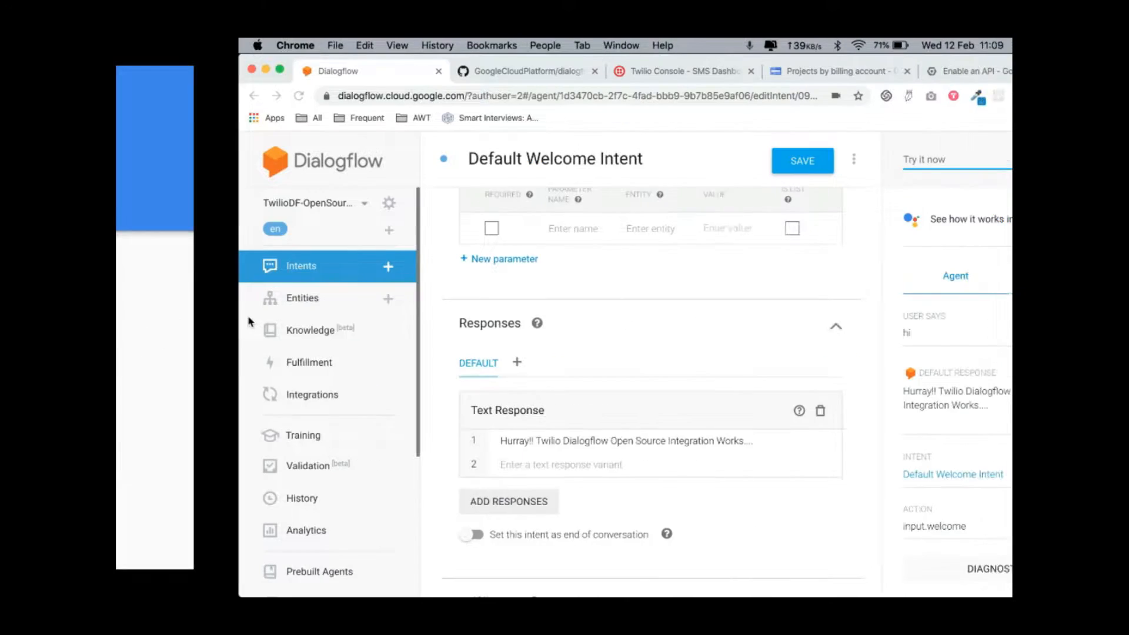
Open the agent's service account from its settings in Google Cloud Platform, switching to the Google account that owns the project.
click(268, 204)
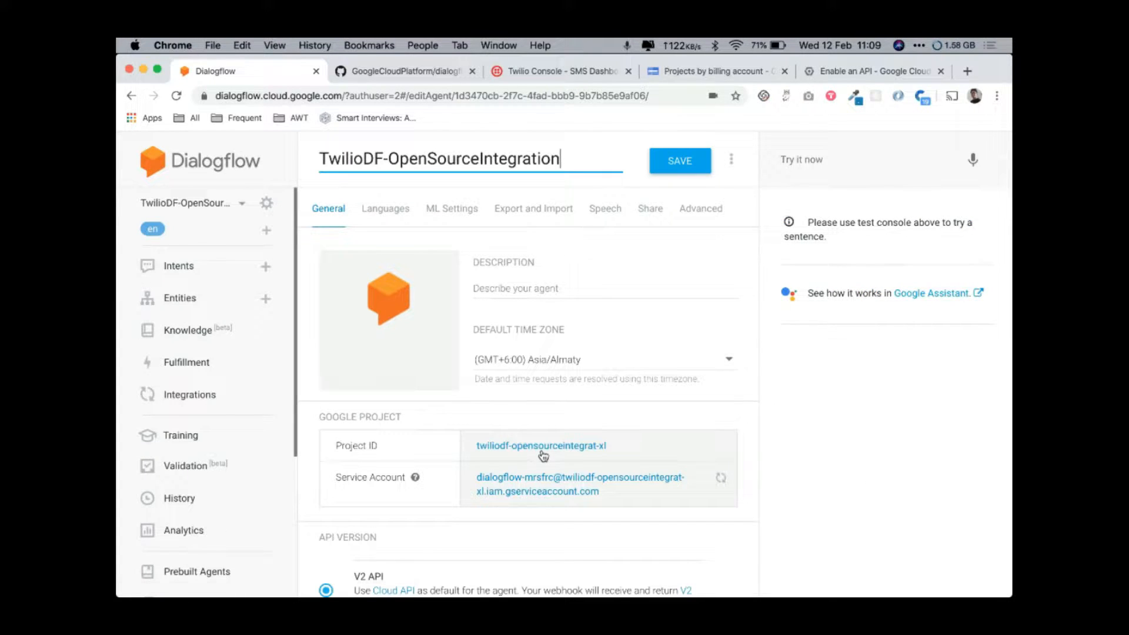
click(520, 481)
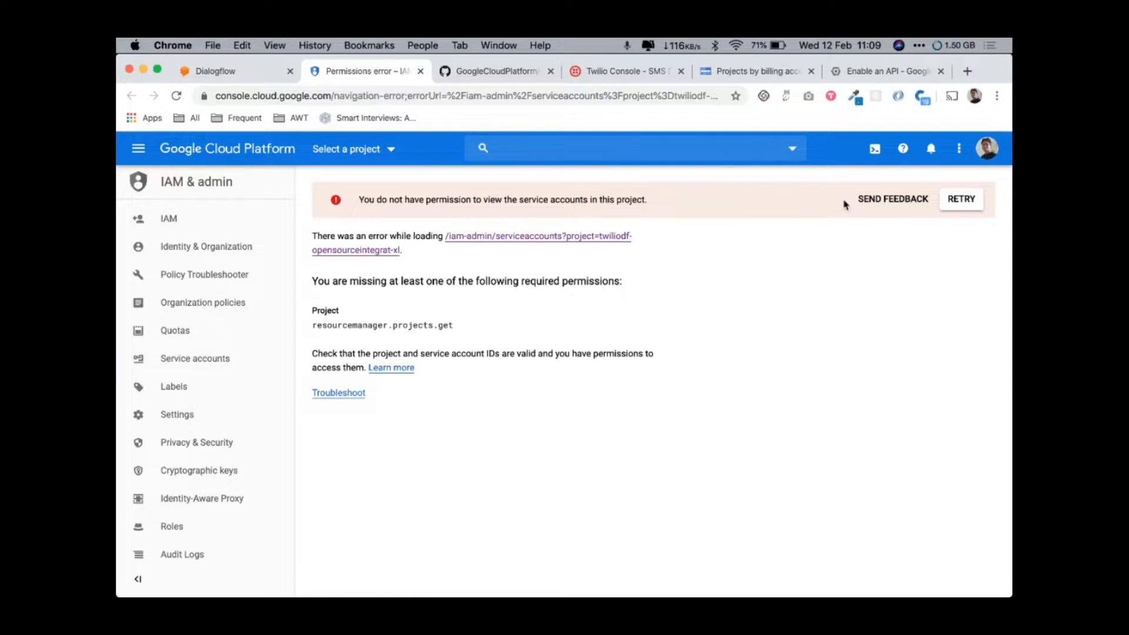
click(987, 149)
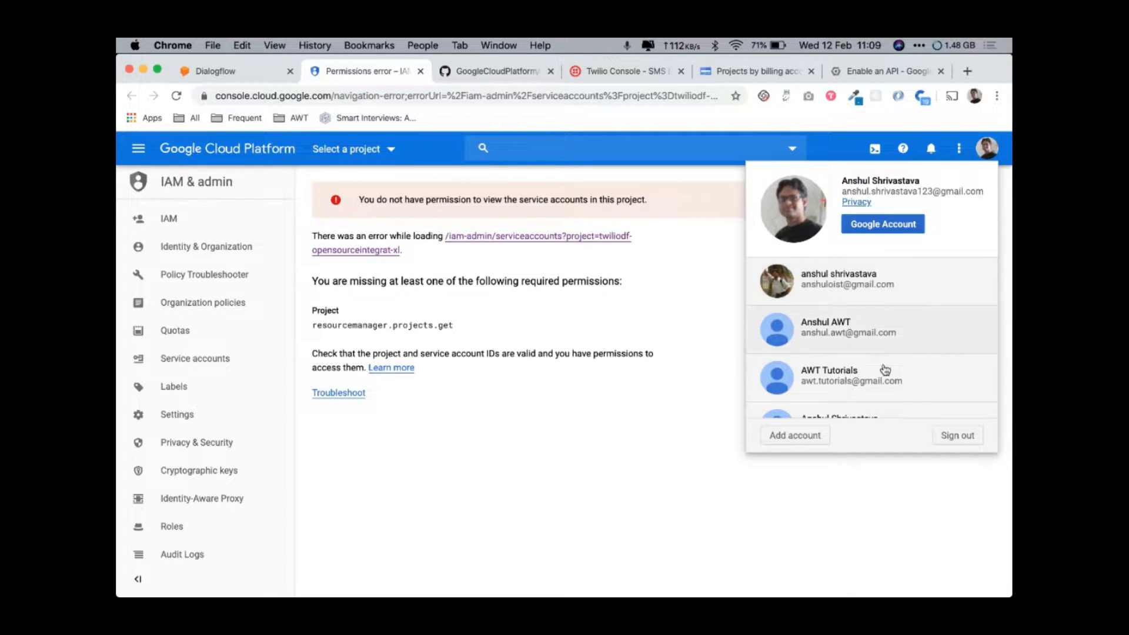
click(842, 376)
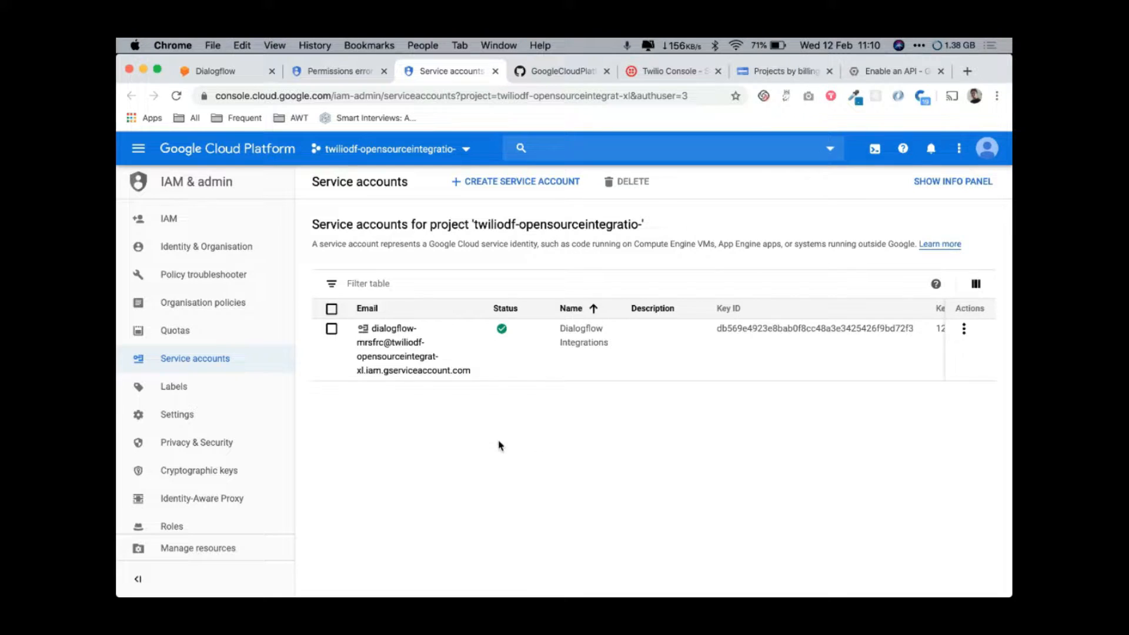
Create and download a JSON private key for the Dialogflow Integrations service account, and close the opened key file.
click(963, 329)
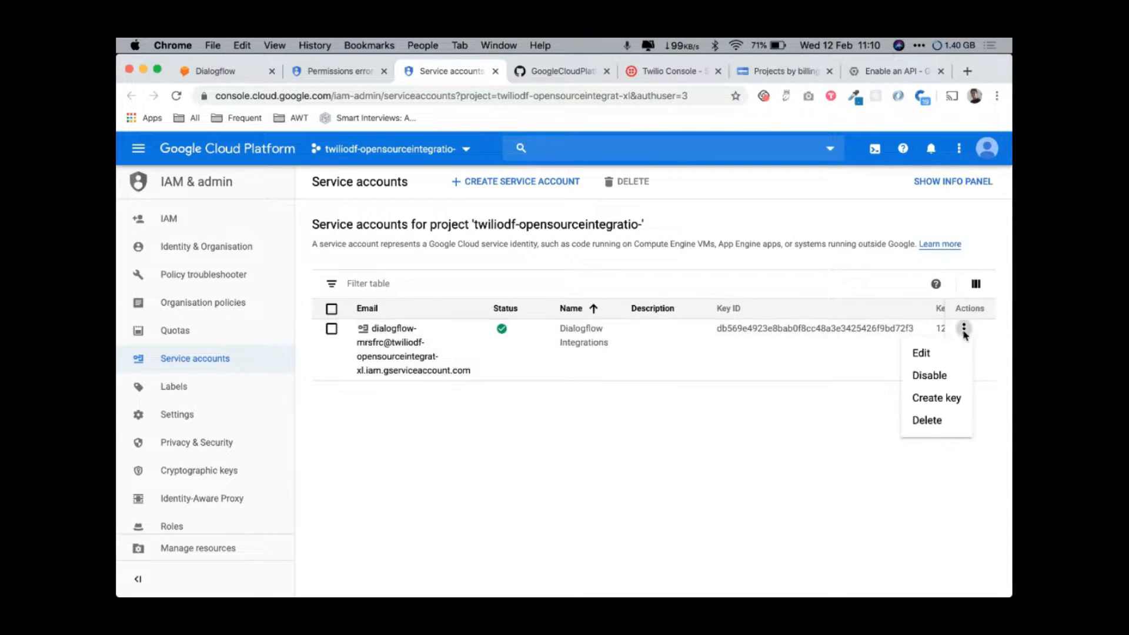
click(934, 397)
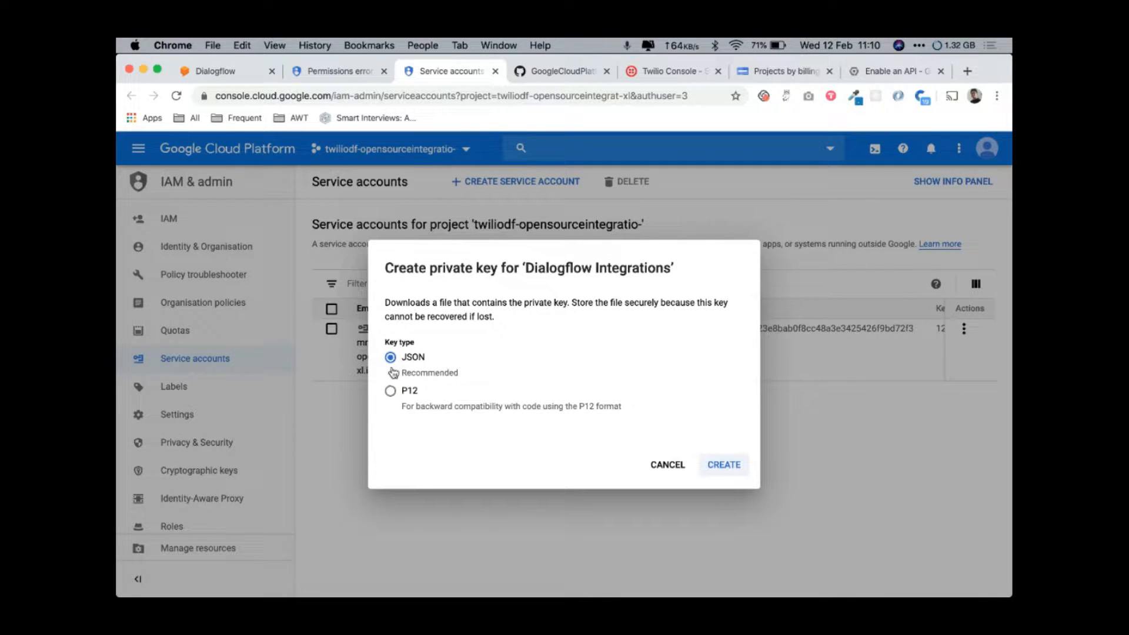
click(724, 466)
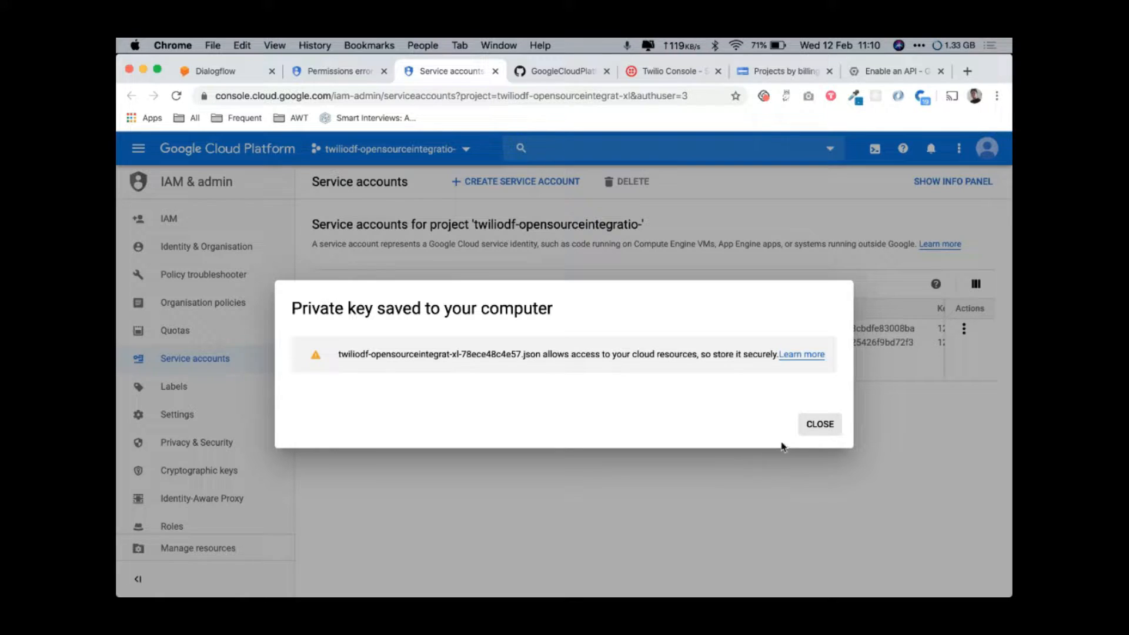
click(819, 425)
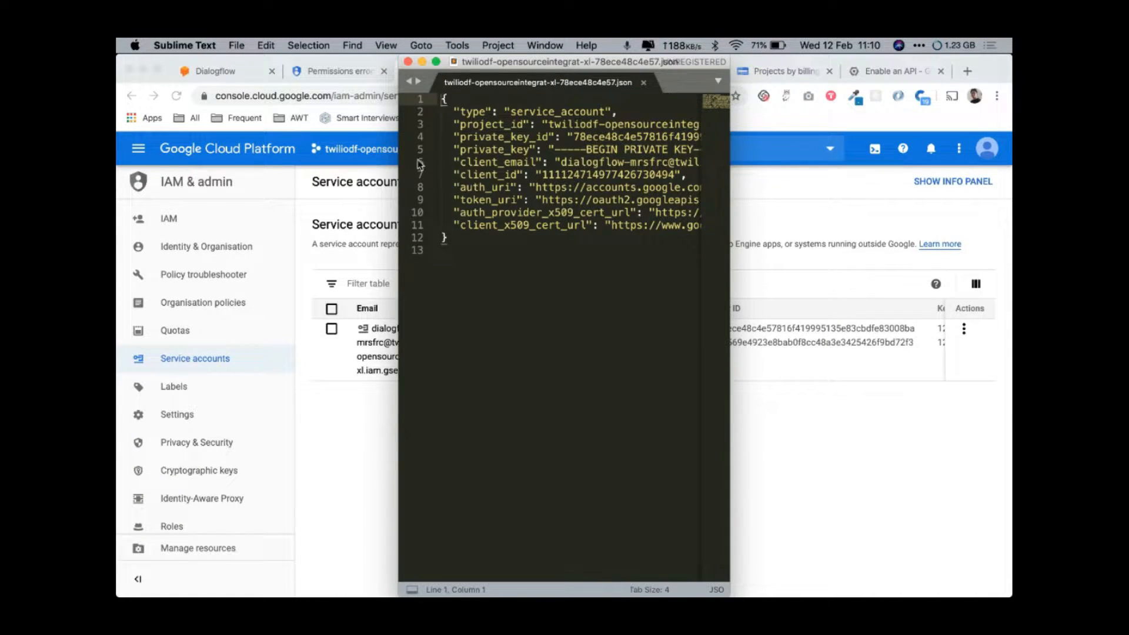
click(408, 62)
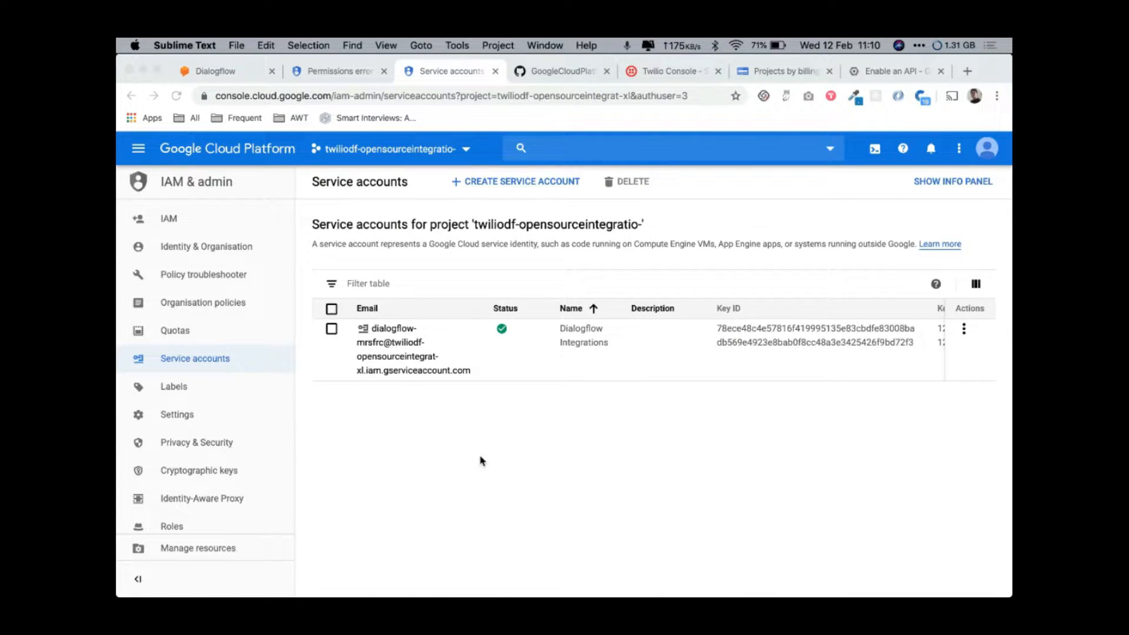
Look up the Google Project ID in the general settings of the TwilioDF-OpenSourceIntegration agent.
key(ctrl+Left)
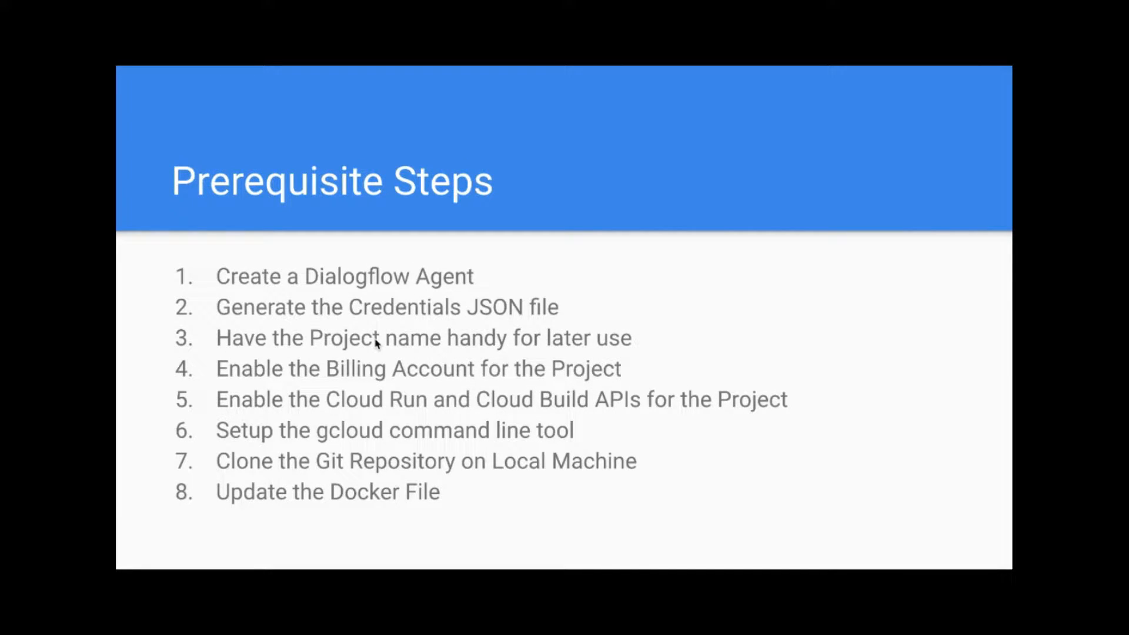
key(ctrl+Right)
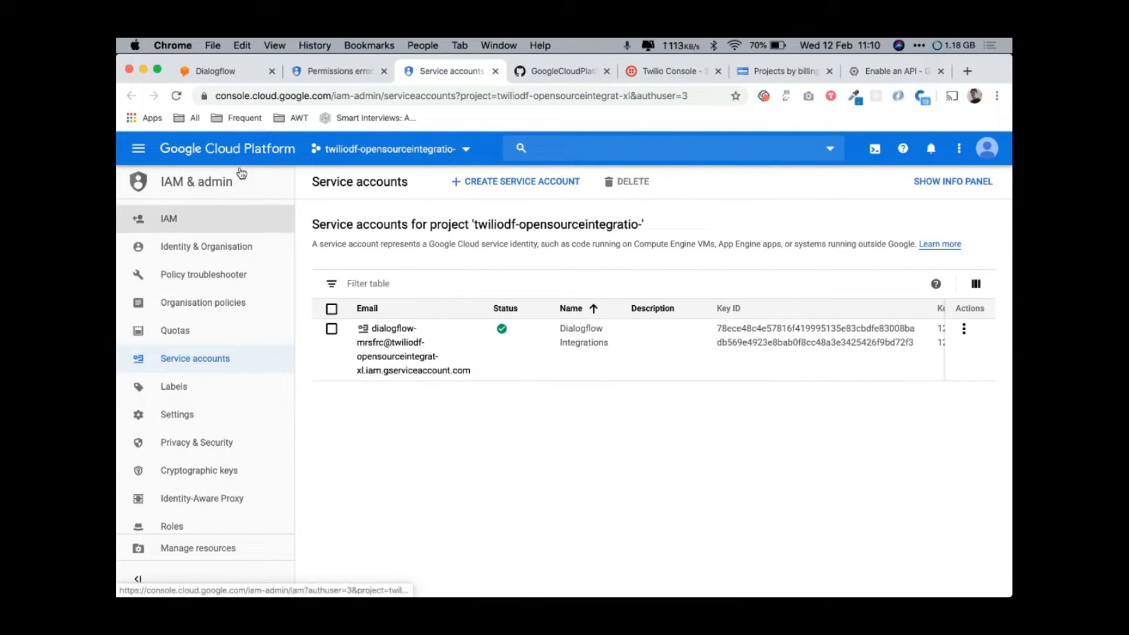
click(215, 71)
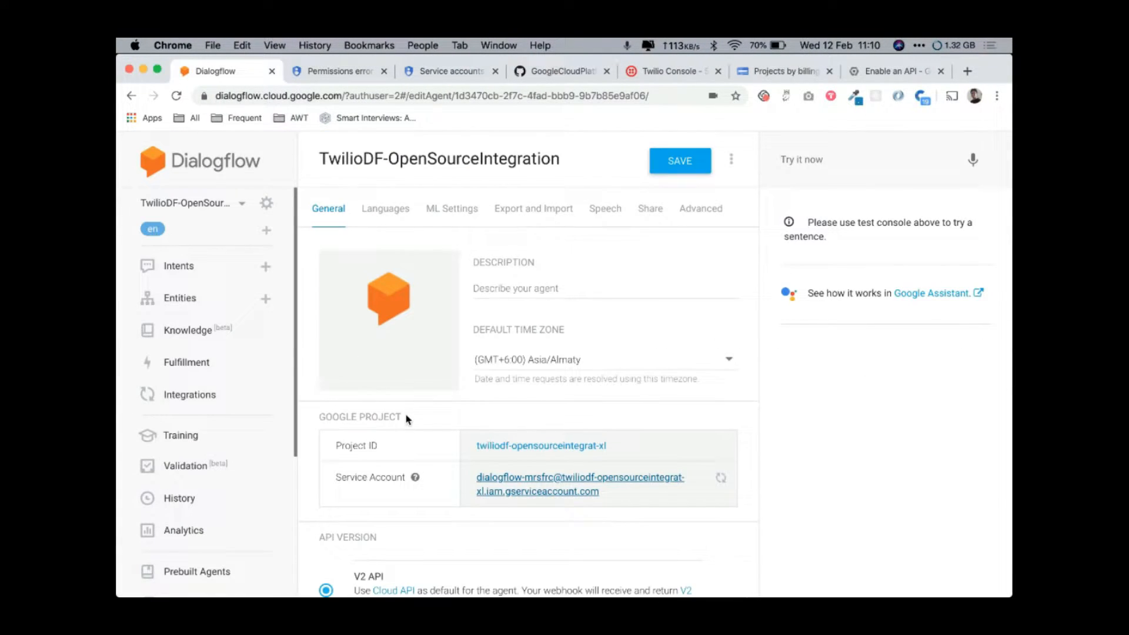
drag(613, 455, 474, 456)
click(474, 456)
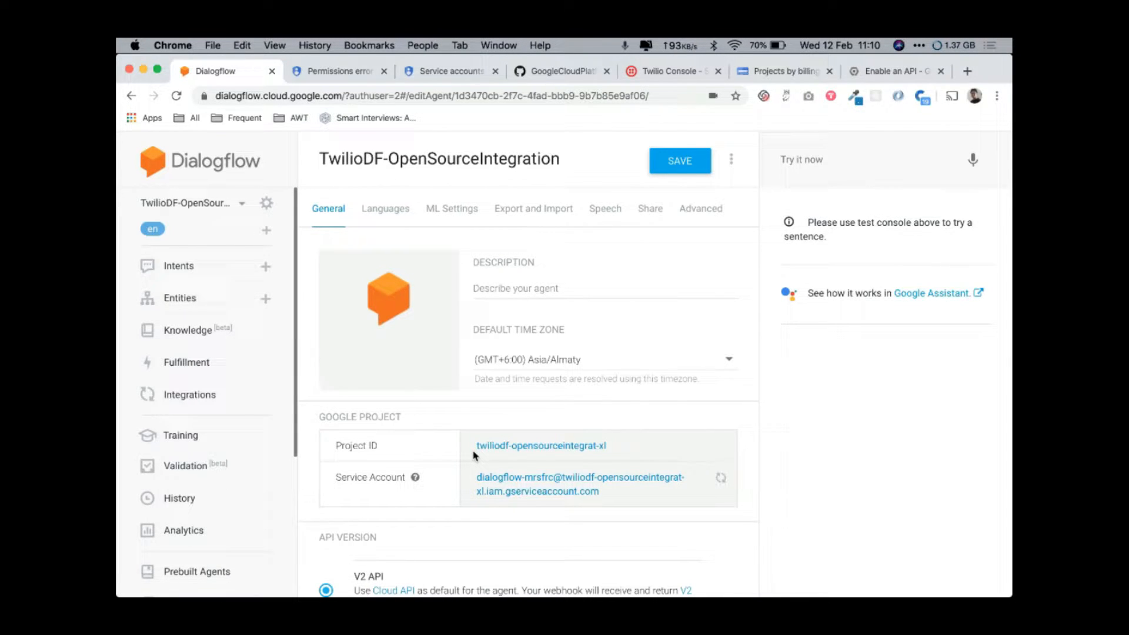
drag(627, 456, 470, 454)
click(865, 422)
Examine the gcloud CLI, service account and deployment setup instructions in the dialogflow-integrations README on GitHub.
key(ctrl+Left)
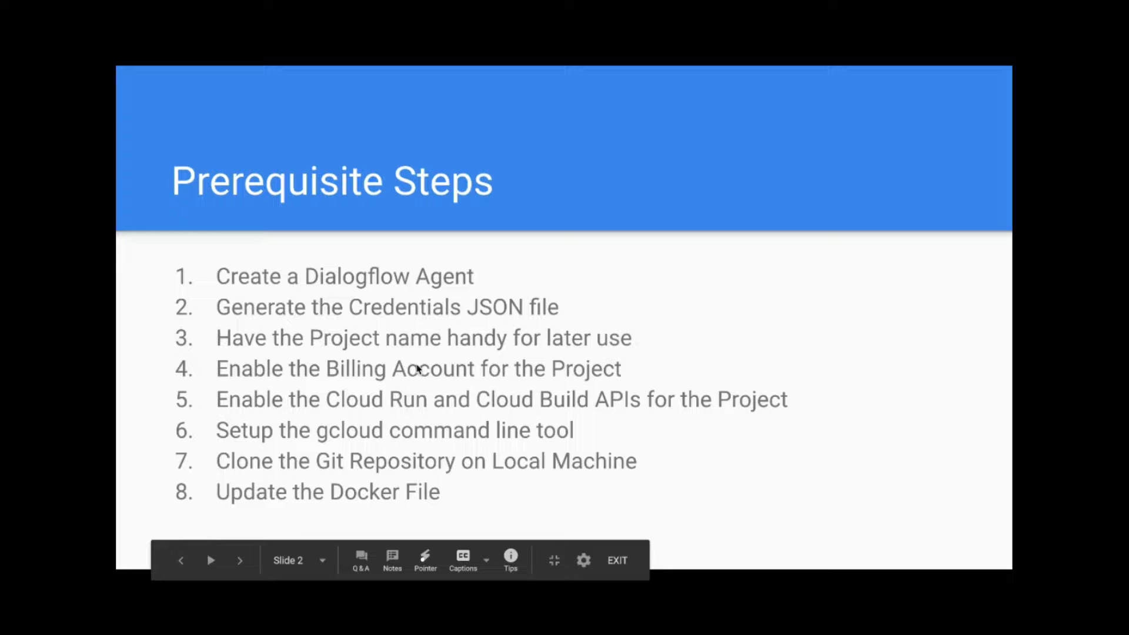
key(ctrl+Right)
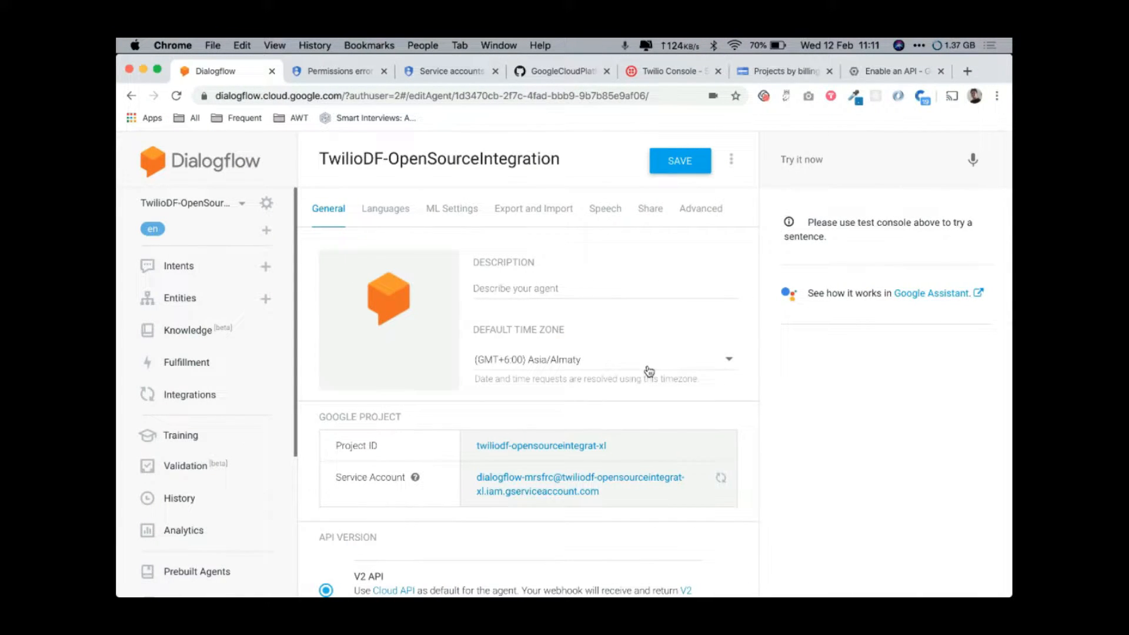
click(568, 72)
scroll(517, 304, up, 15)
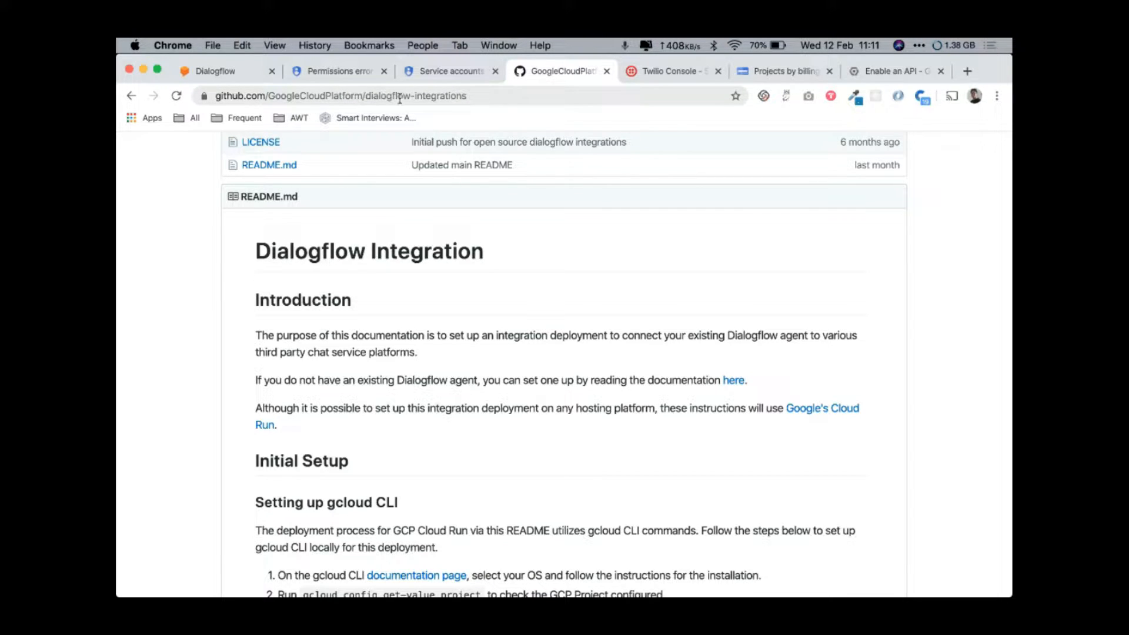
scroll(429, 419, down, 5)
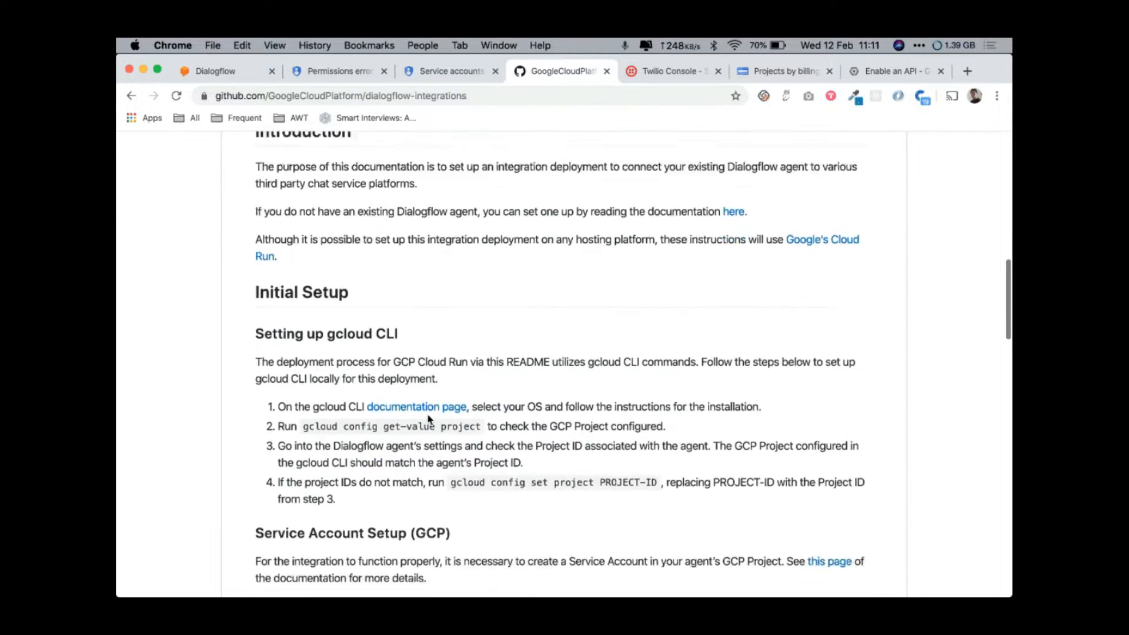
scroll(430, 419, down, 1)
scroll(334, 511, down, 2)
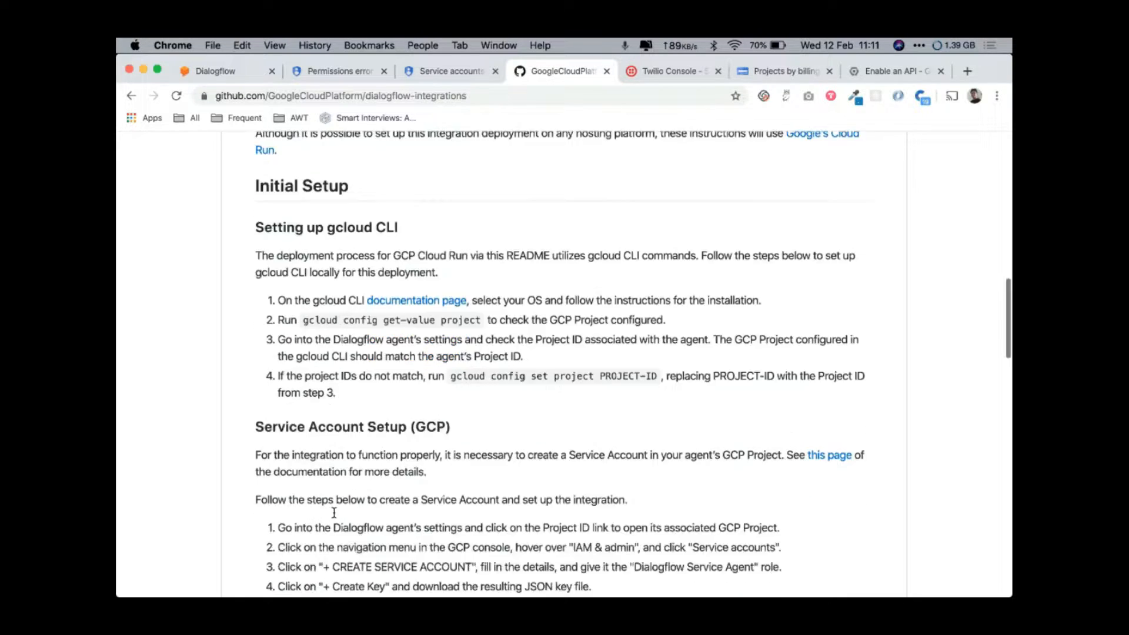
scroll(335, 514, down, 1)
scroll(488, 365, down, 3)
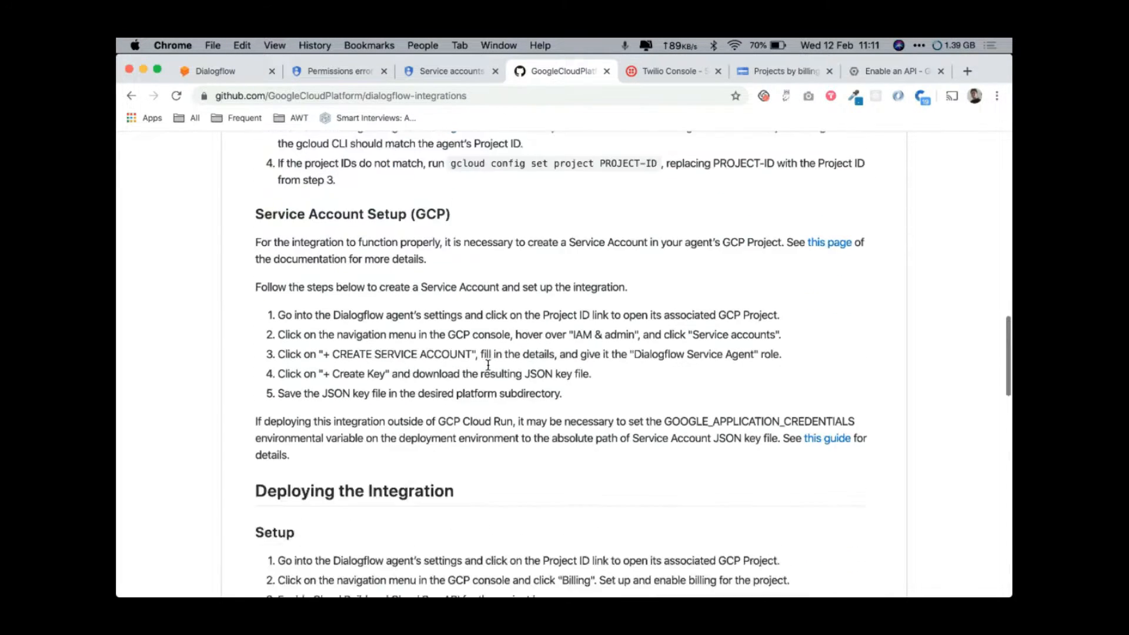
scroll(488, 365, up, 2)
Review the prerequisite list and open the Google Cloud billing page that lists all projects.
key(super+Tab)
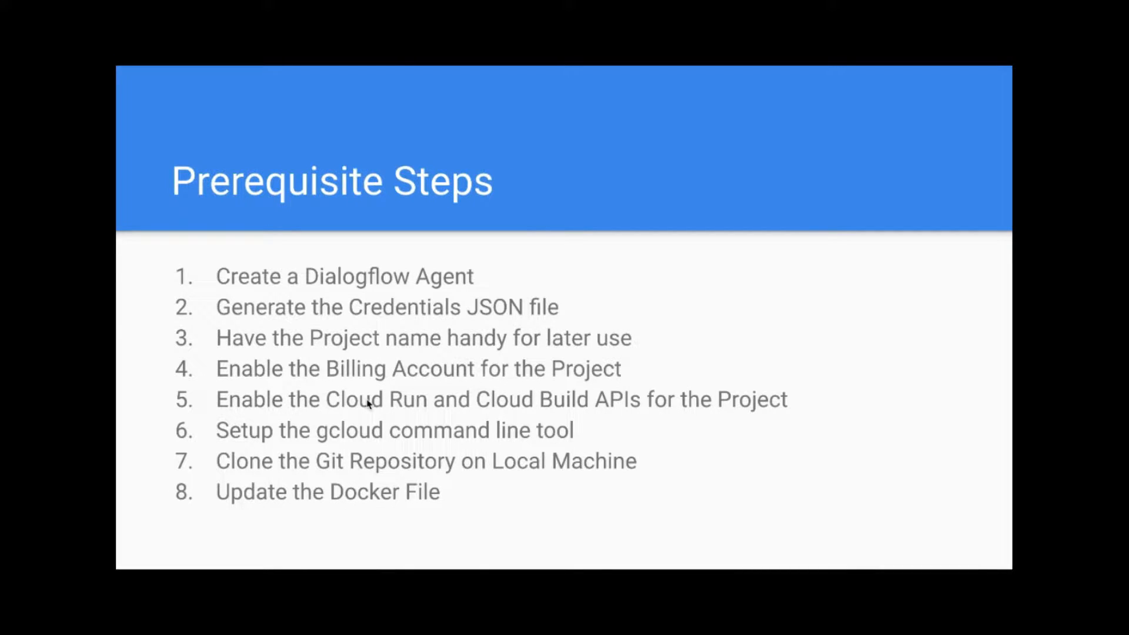
key(super+Tab)
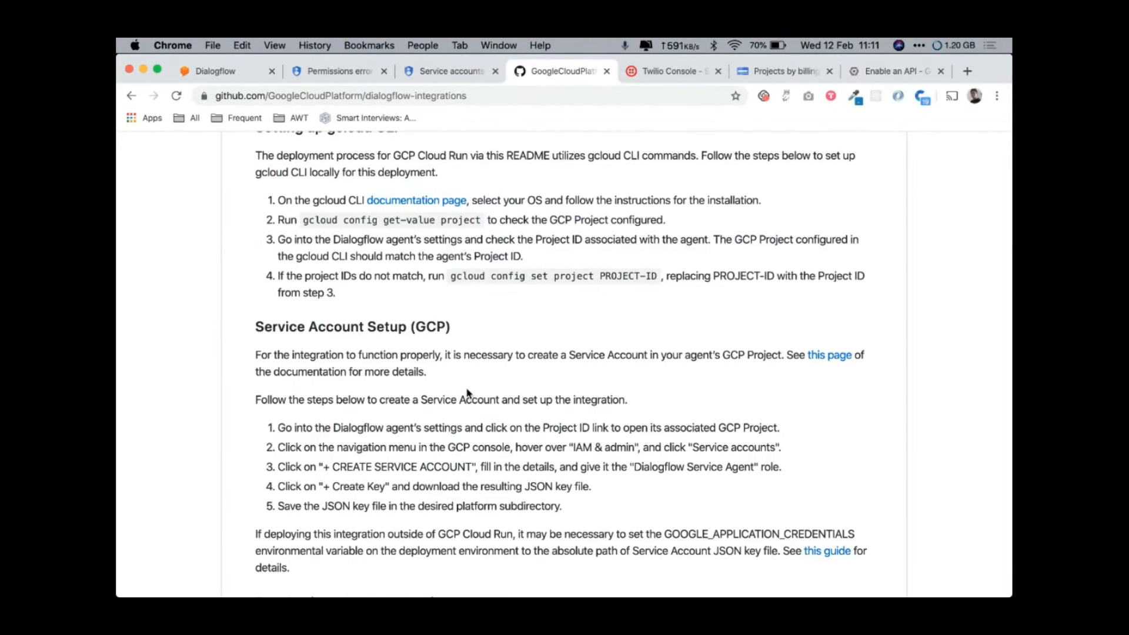
click(770, 71)
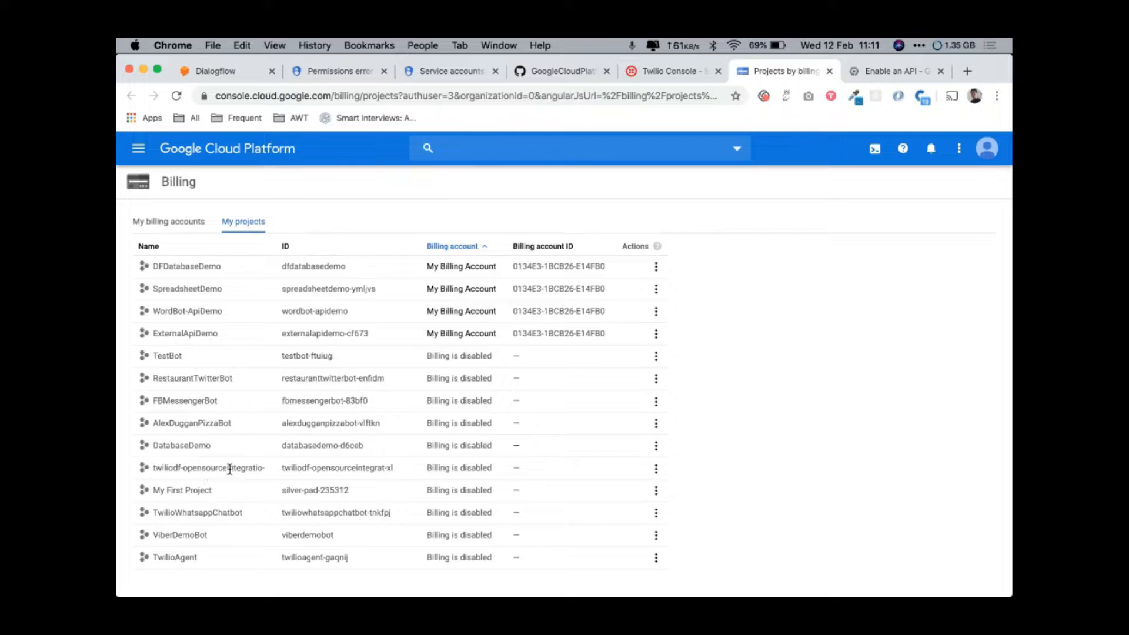
mouse_move(502, 507)
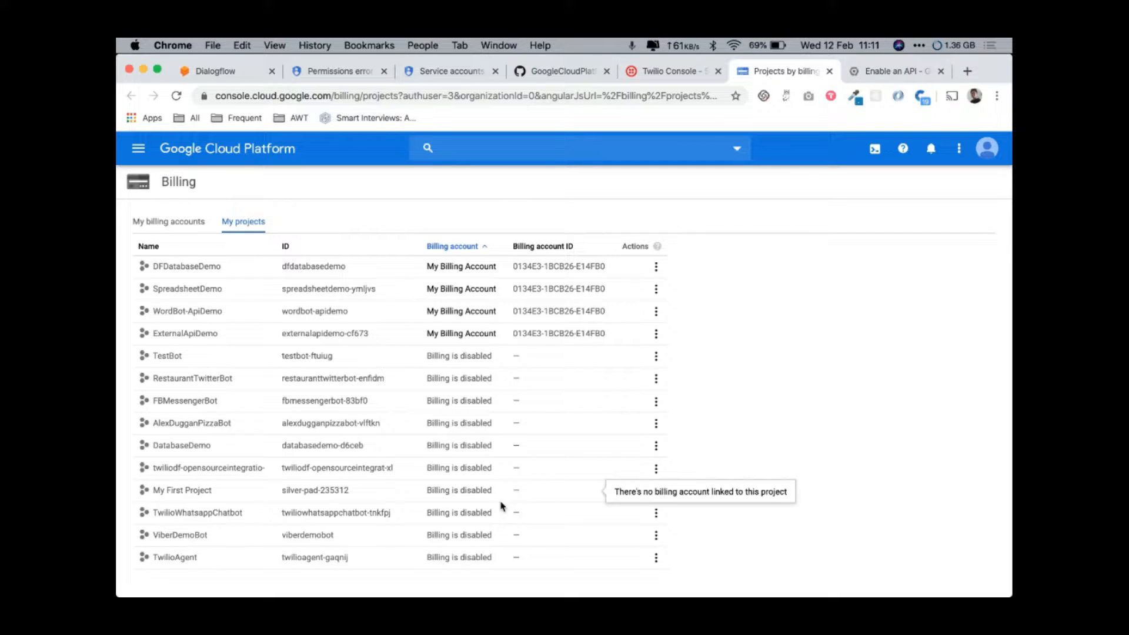
click(656, 470)
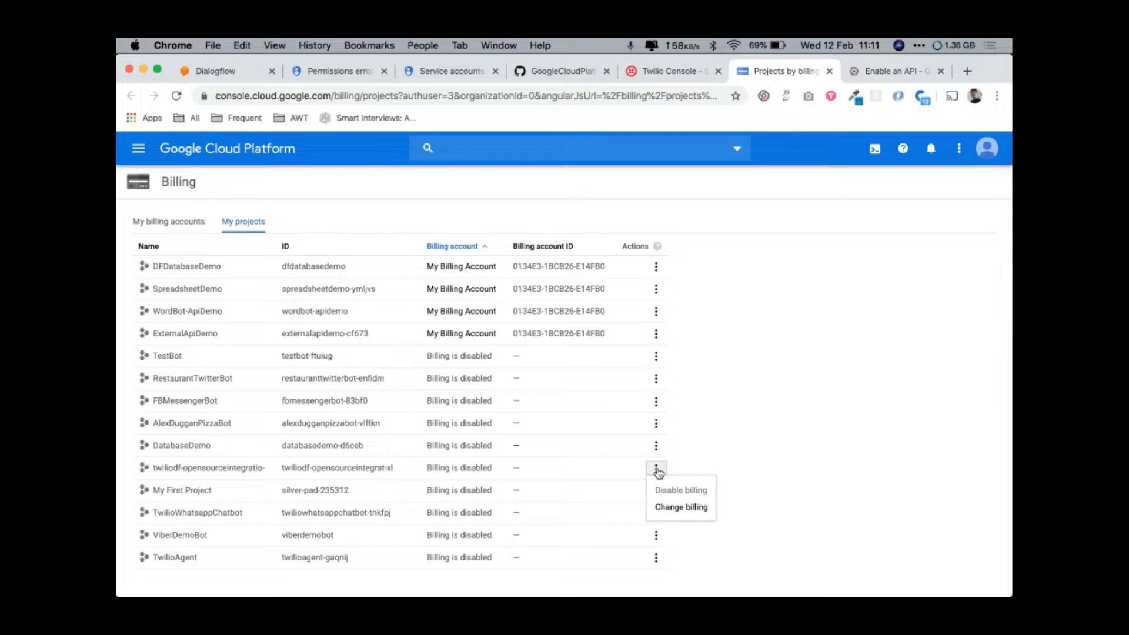
click(675, 508)
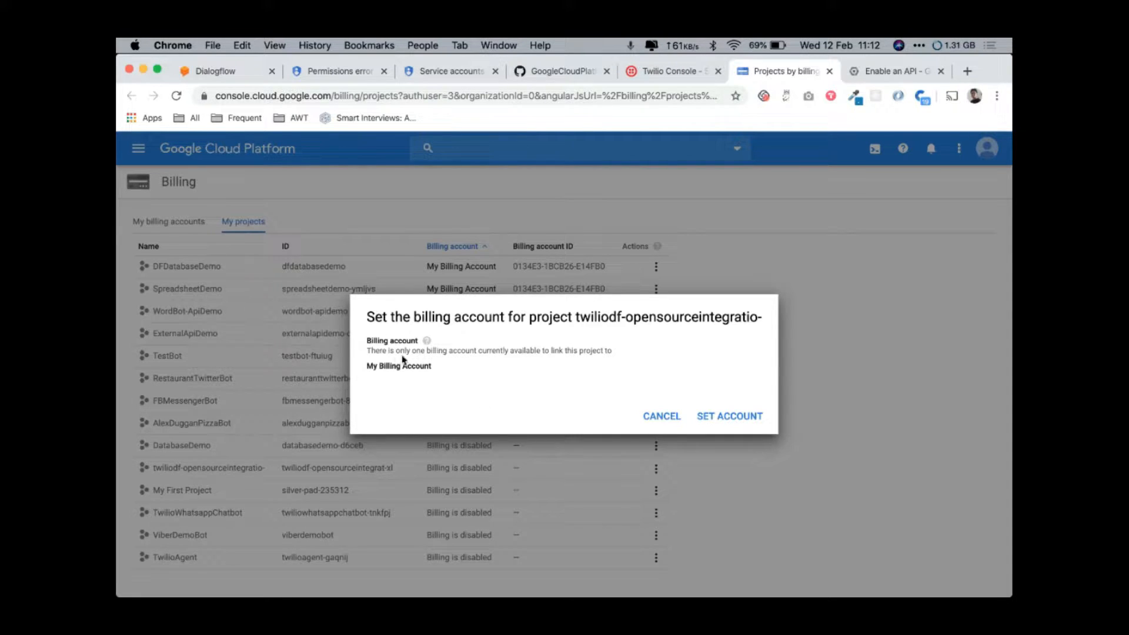
click(656, 414)
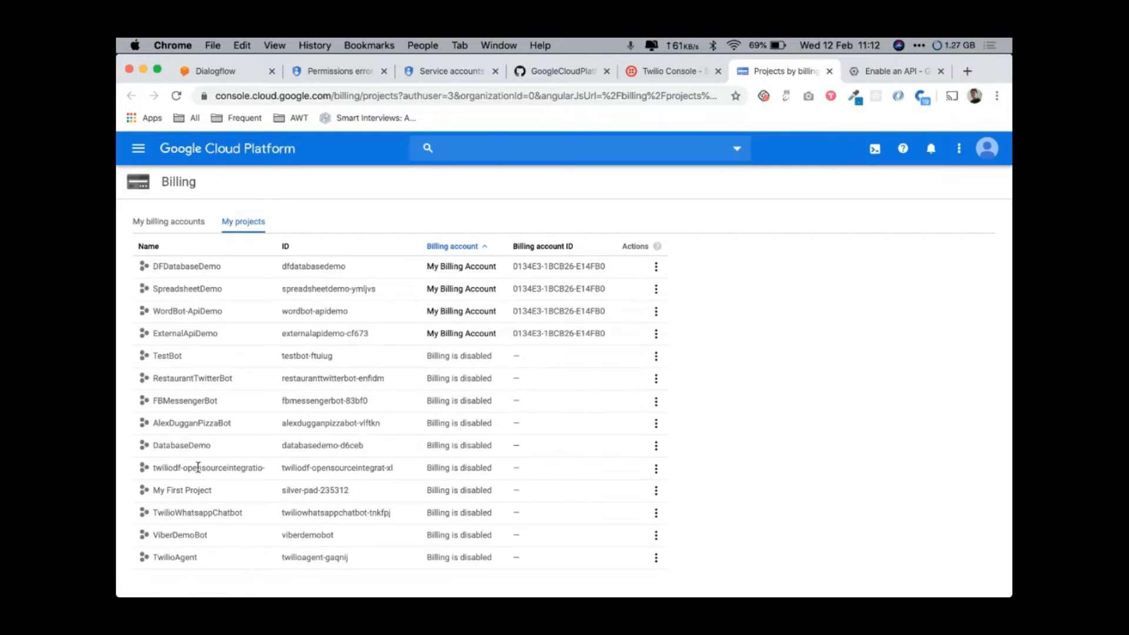
Link the twiliodf-opensourceintegratio- project to My Billing Account and highlight its name in the project list.
click(654, 470)
click(679, 506)
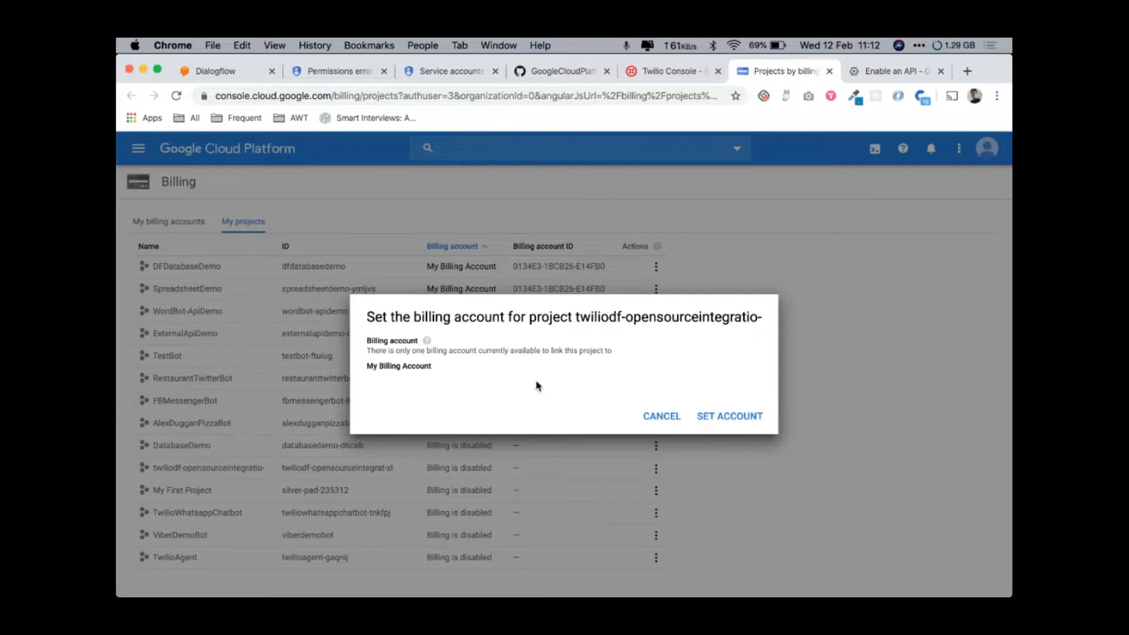
click(722, 417)
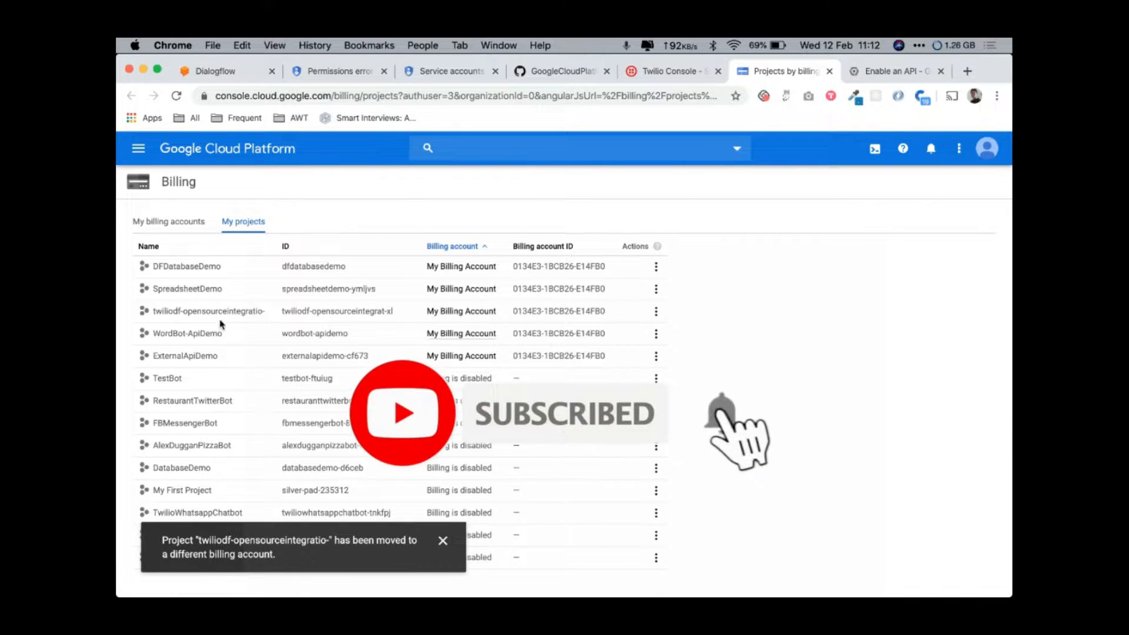
drag(155, 312, 259, 313)
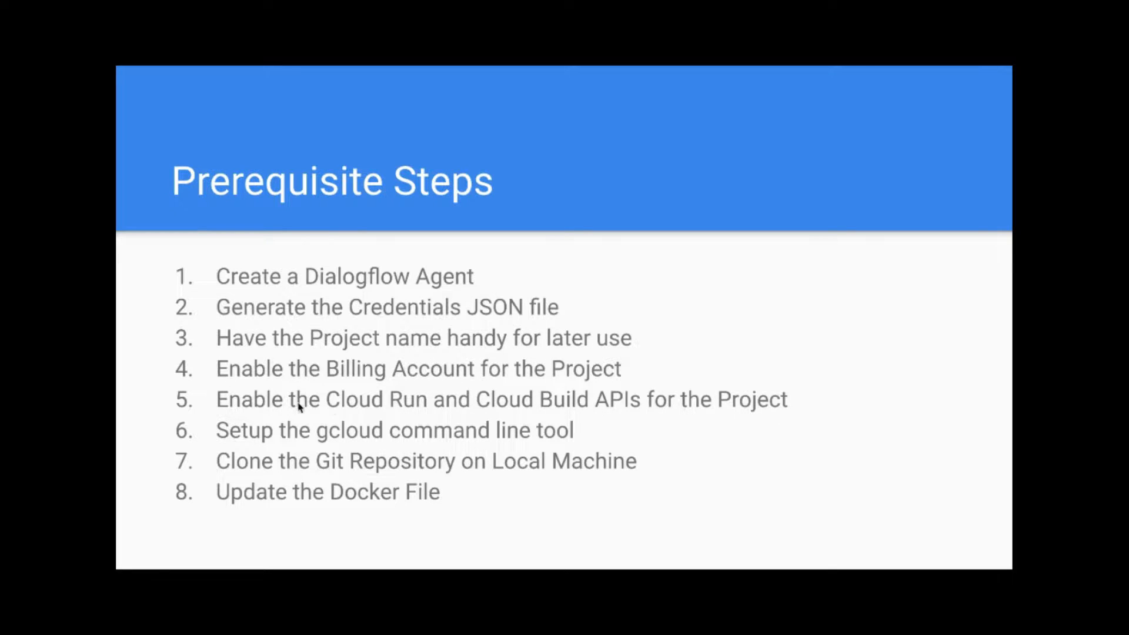
Check the Cloud Build and Cloud Run API registration page and locate its link in the README's deployment setup instructions on GitHub.
key(ctrl+Right)
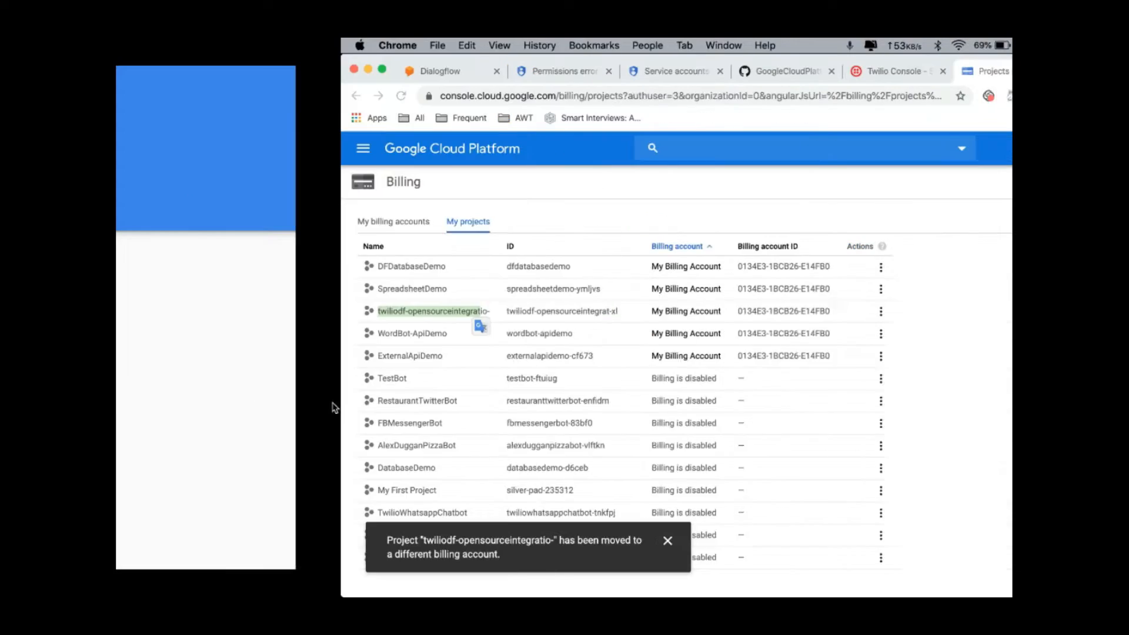
click(878, 80)
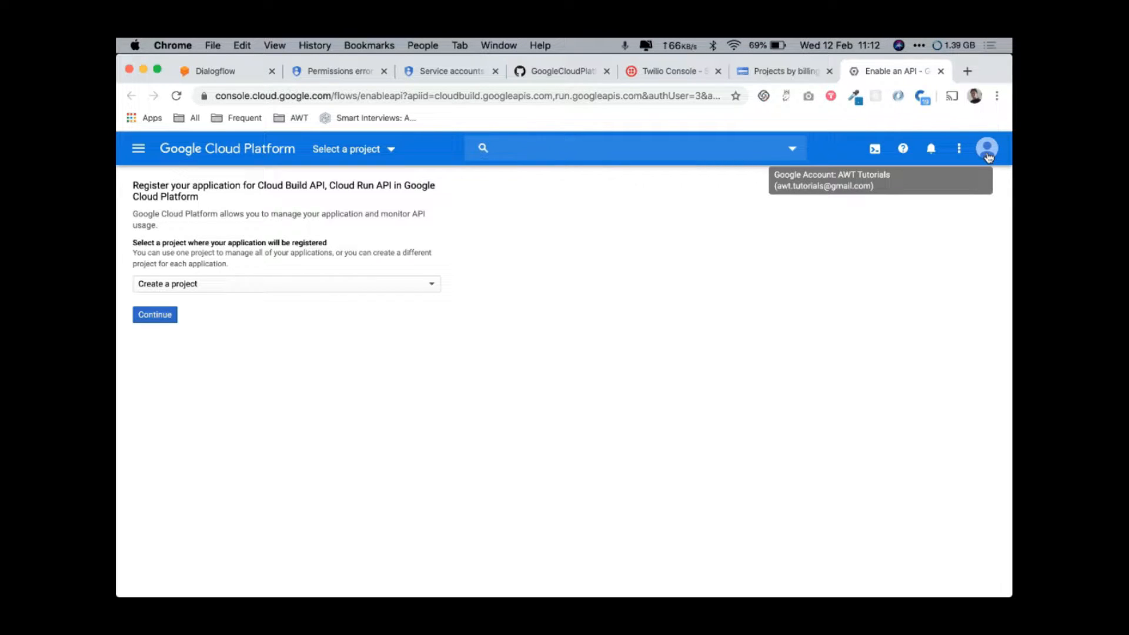
click(448, 95)
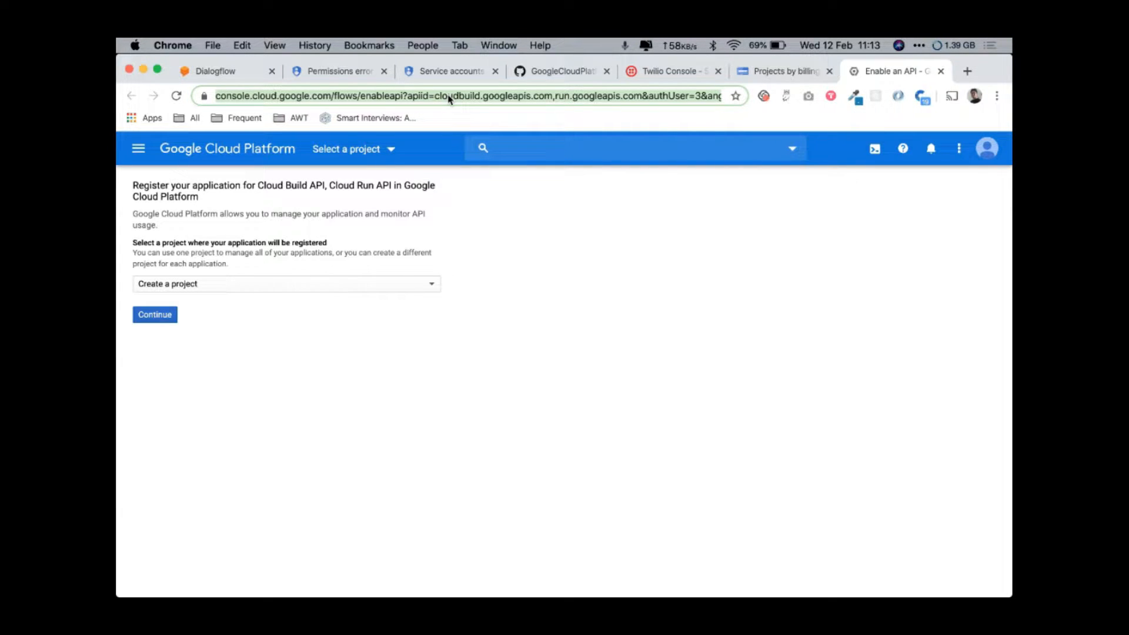
click(551, 70)
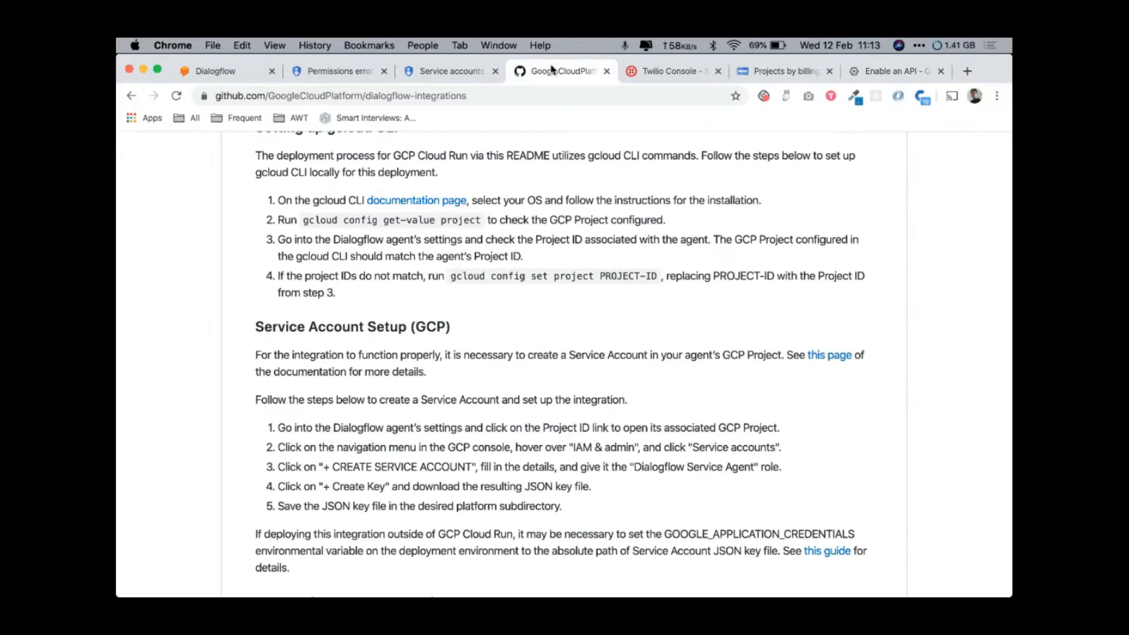
scroll(525, 288, down, 5)
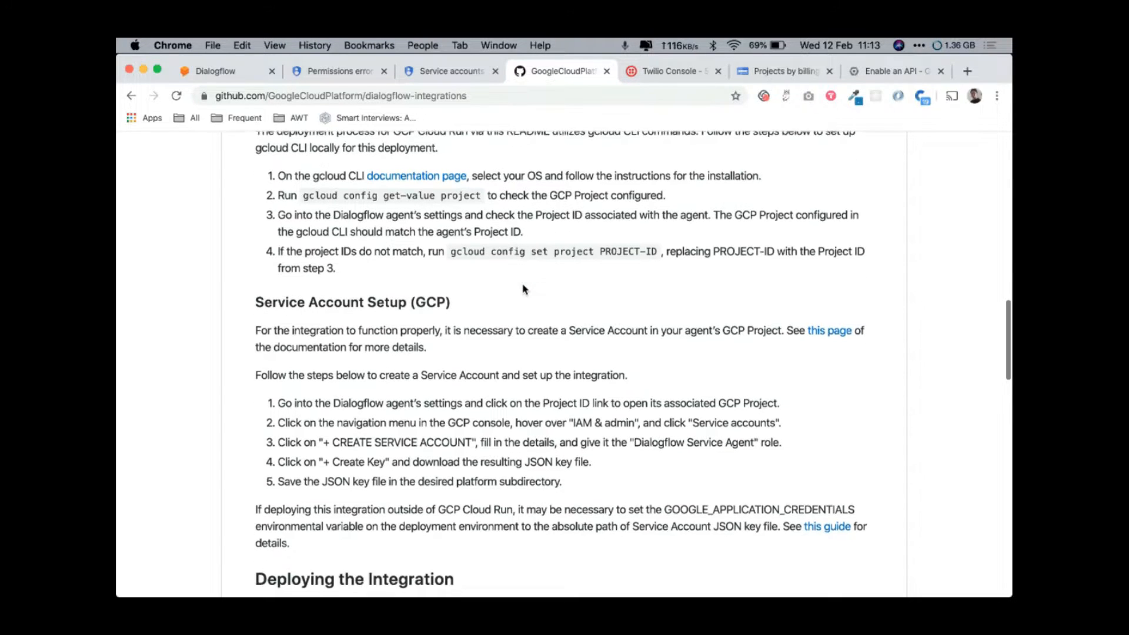
scroll(525, 287, down, 8)
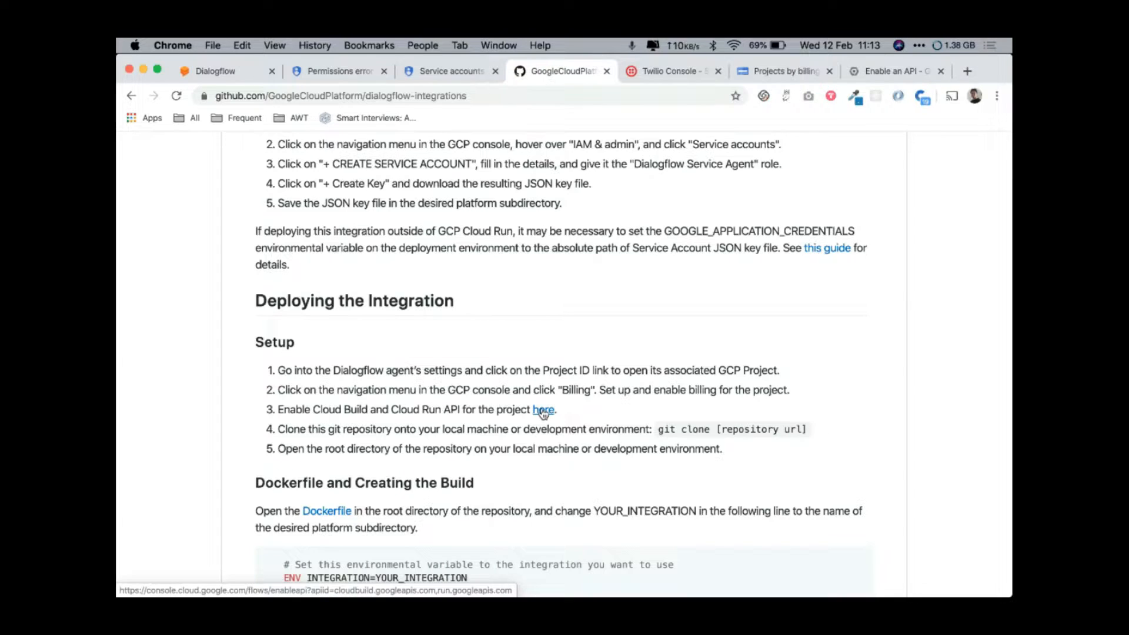
Enable the Cloud Build and Cloud Run APIs for the twiliodf-opensourceintegratio- project on the Google Cloud API registration page.
click(893, 75)
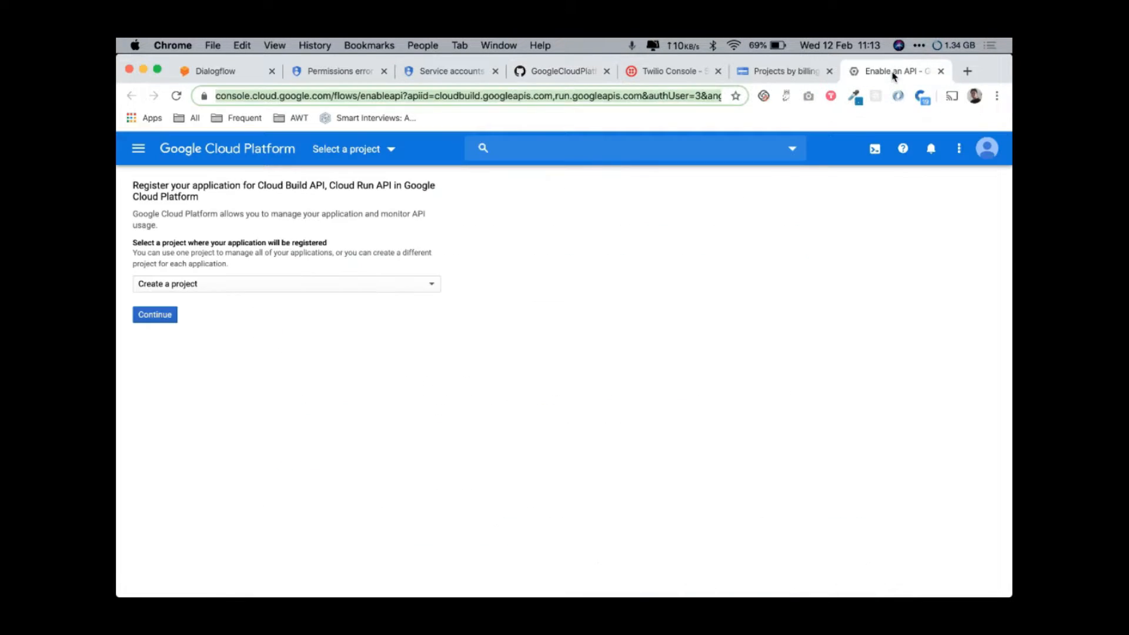
click(277, 289)
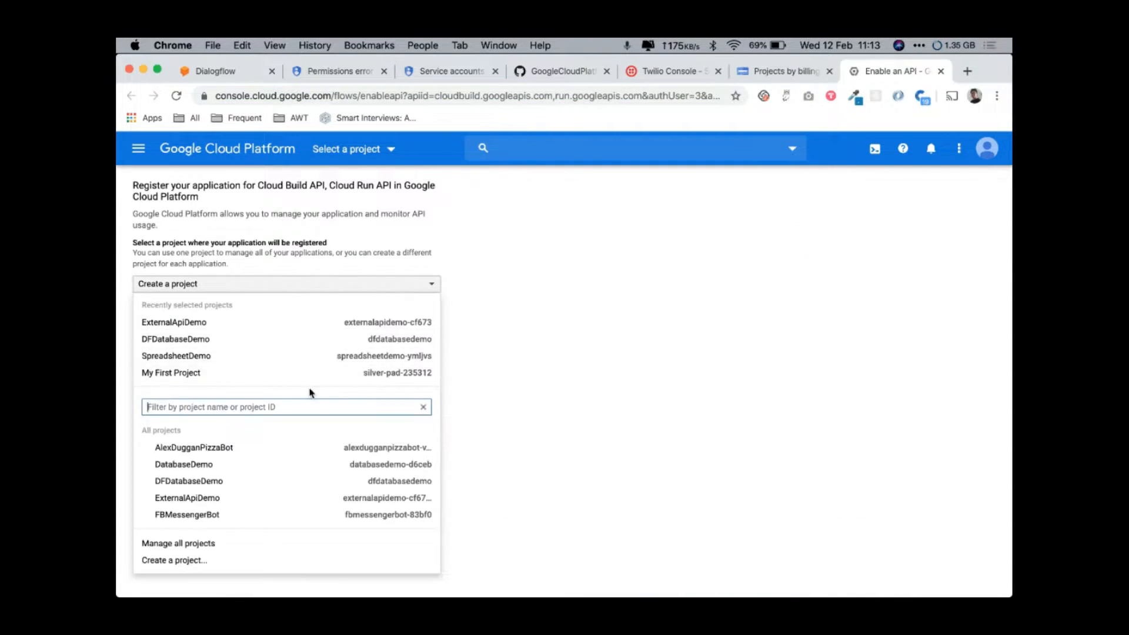
scroll(264, 458, down, 5)
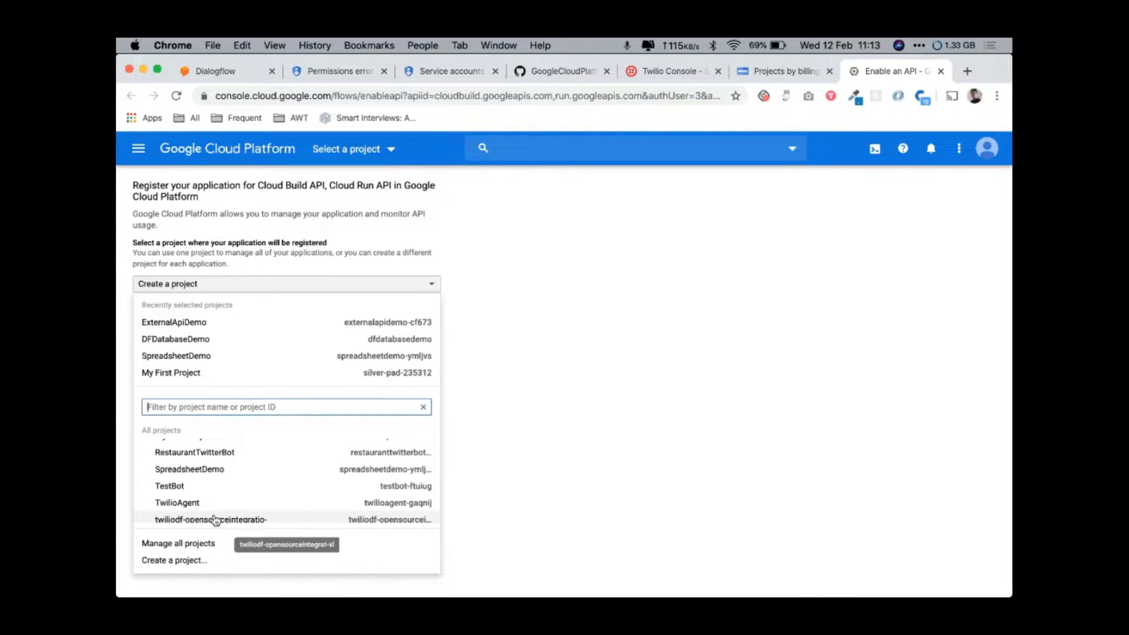
scroll(215, 520, down, 2)
click(238, 485)
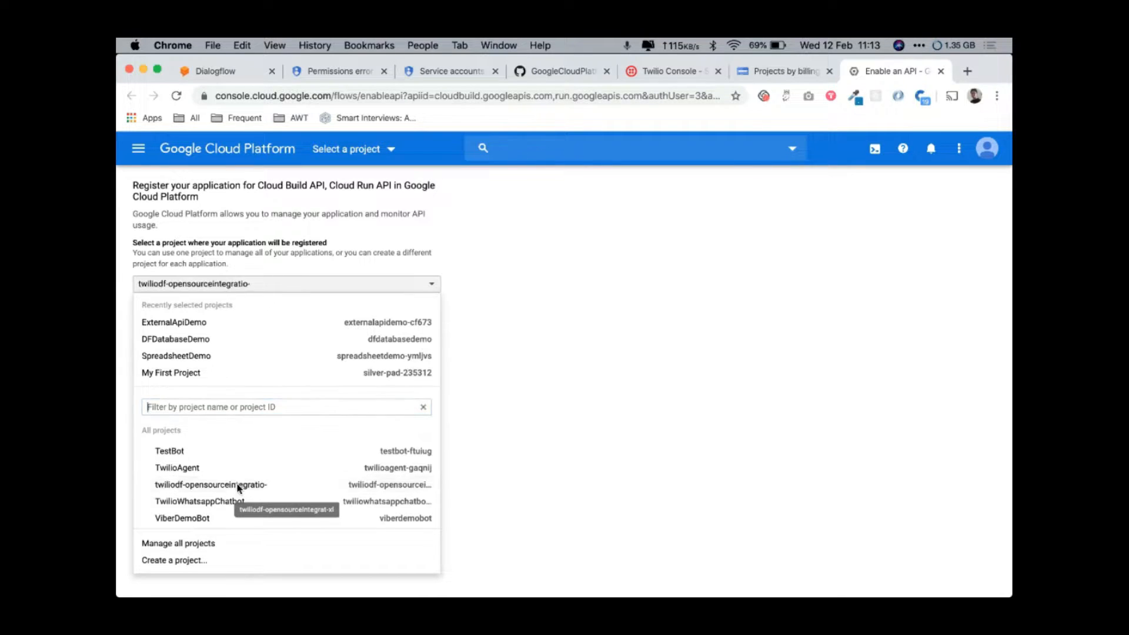
click(164, 314)
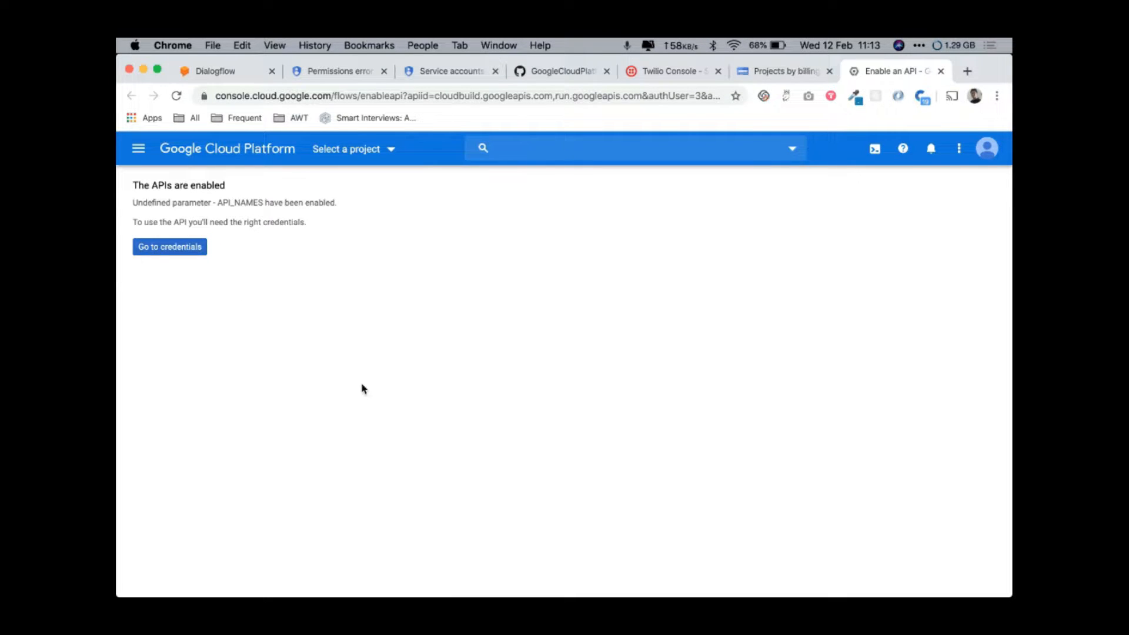
Return to the Prerequisite Steps slide and review the remaining gcloud, Git repository and Docker file items.
key(ctrl+Left)
key(ctrl+Left)
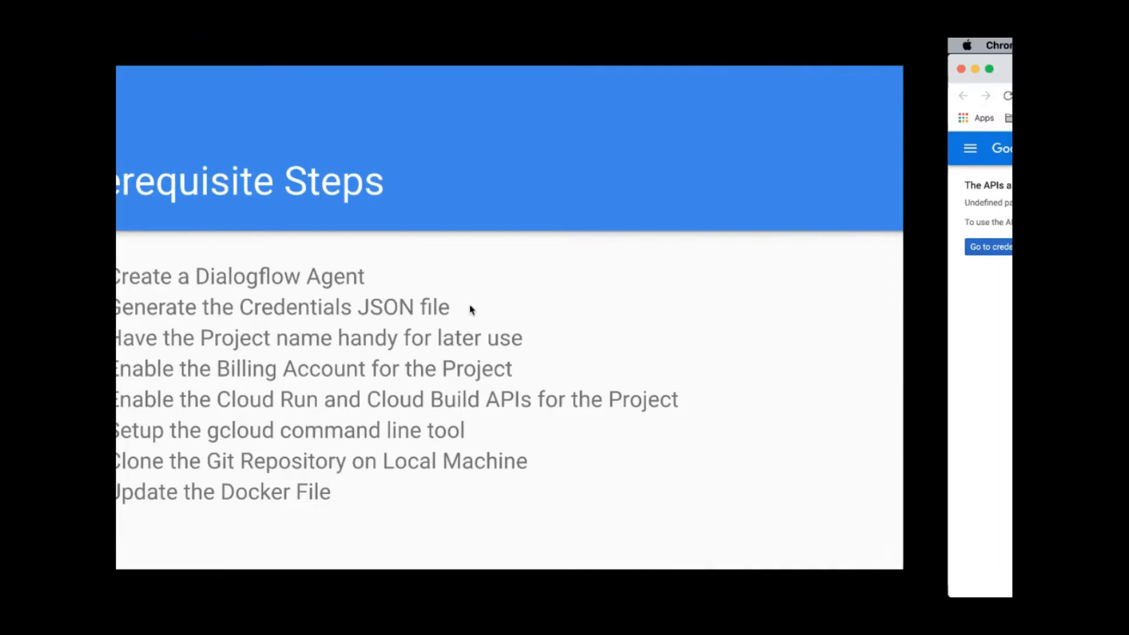
key(ctrl+Right)
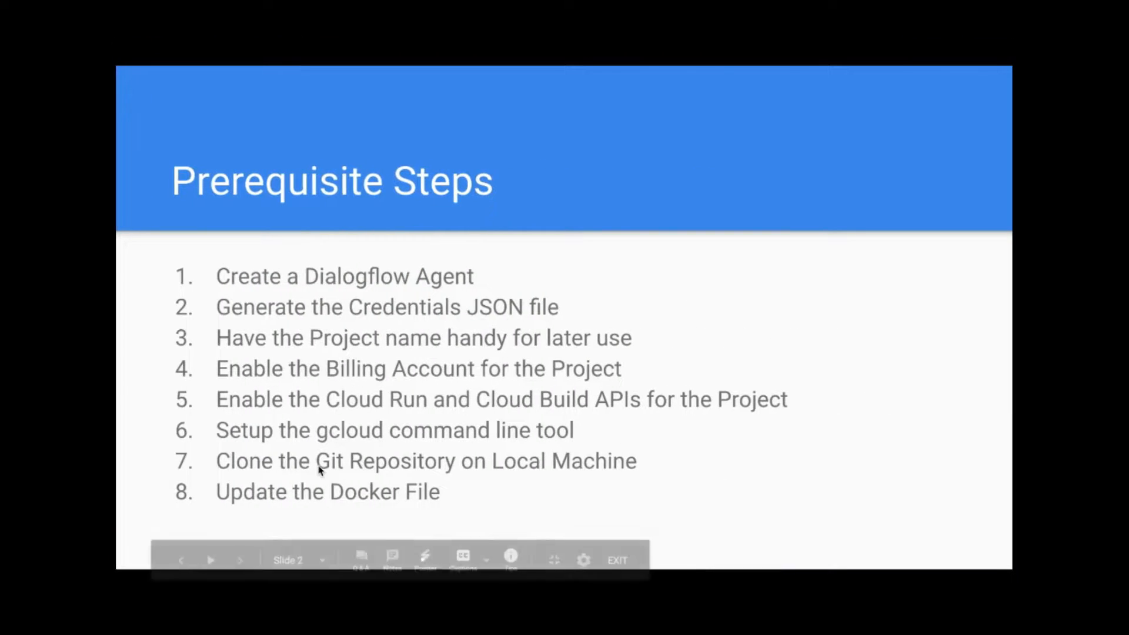